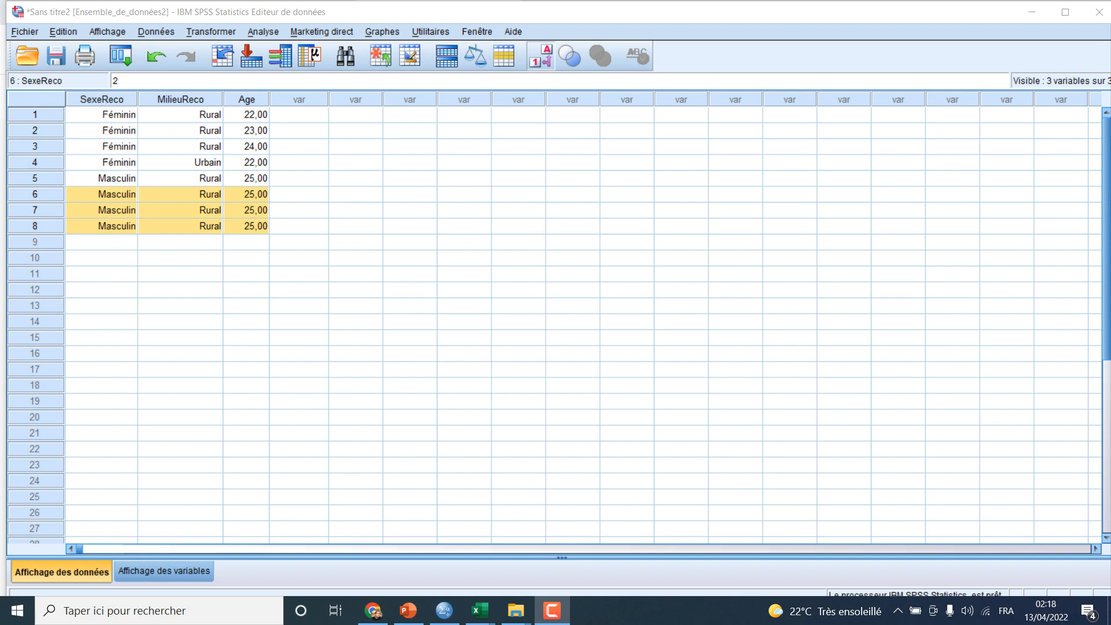
Run Identify Duplicate Cases after resetting the dialog, matching observations by SexeReco, MilieuReco and Age, with the indicator named PrimaryLast
{"action": "left_click", "coordinate": [210, 32]}
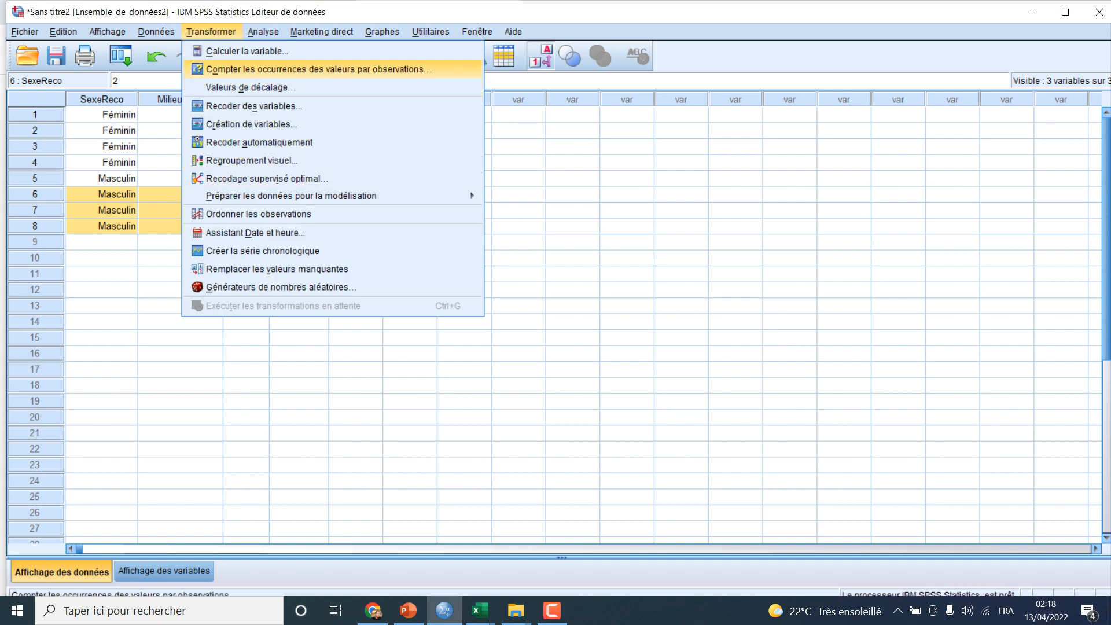
{"action": "mouse_move", "coordinate": [156, 32]}
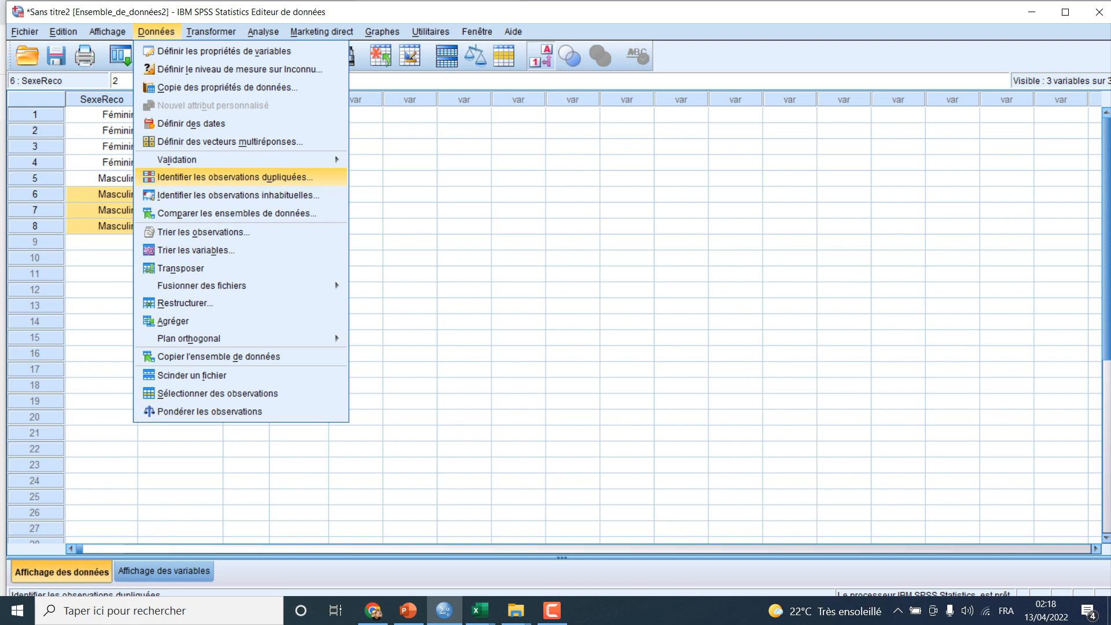
{"action": "left_click", "coordinate": [235, 177]}
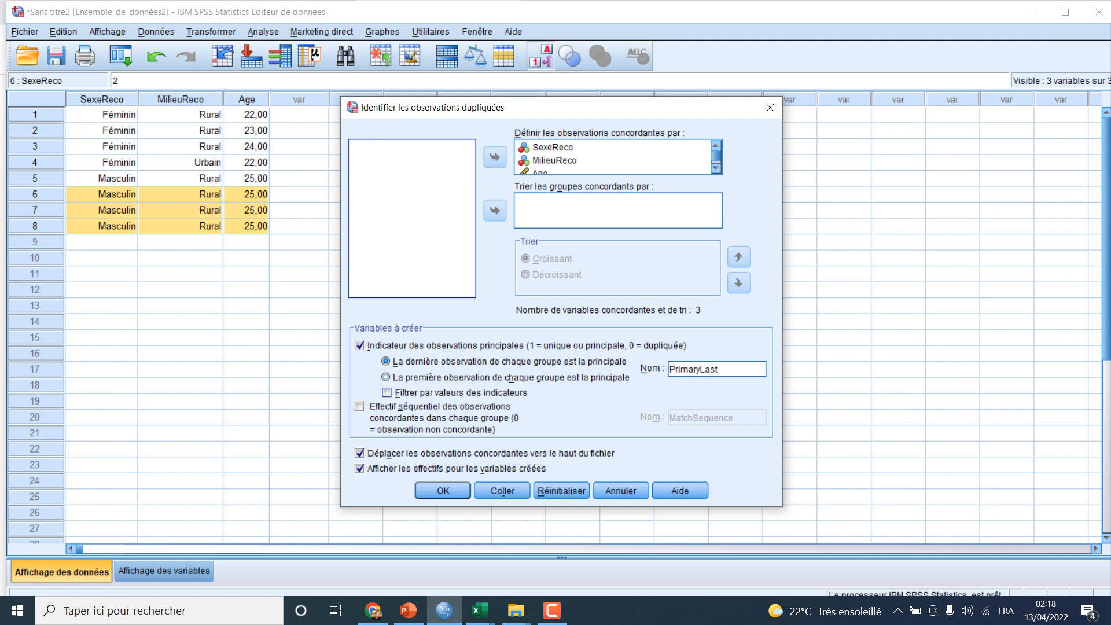
{"action": "left_click", "coordinate": [560, 490]}
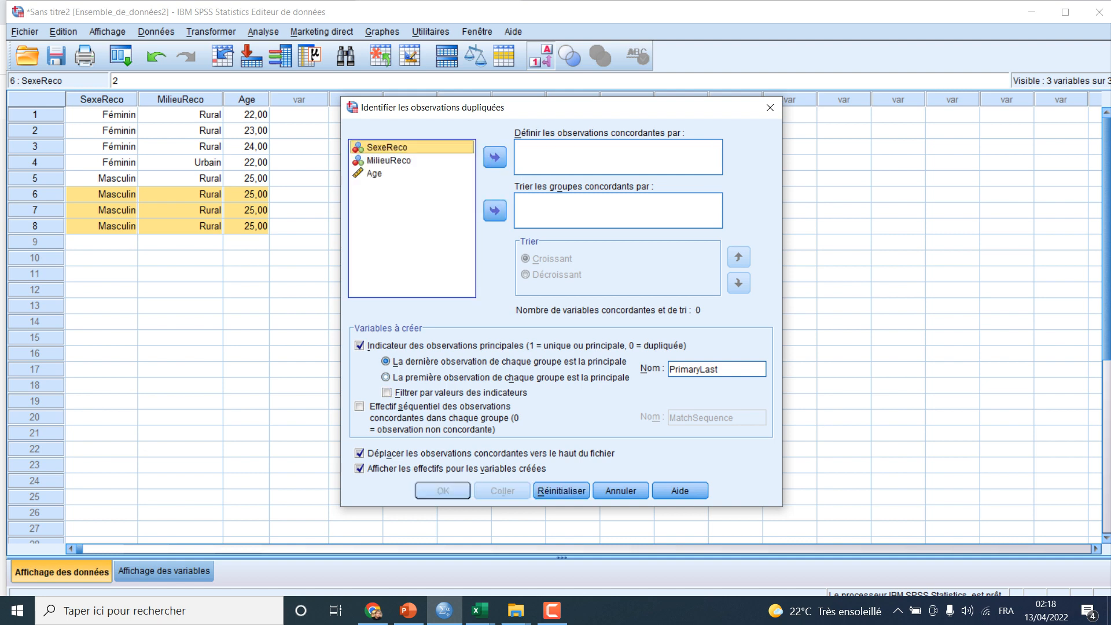
{"action": "key", "text": "ctrl+a"}
{"action": "left_click", "coordinate": [495, 157]}
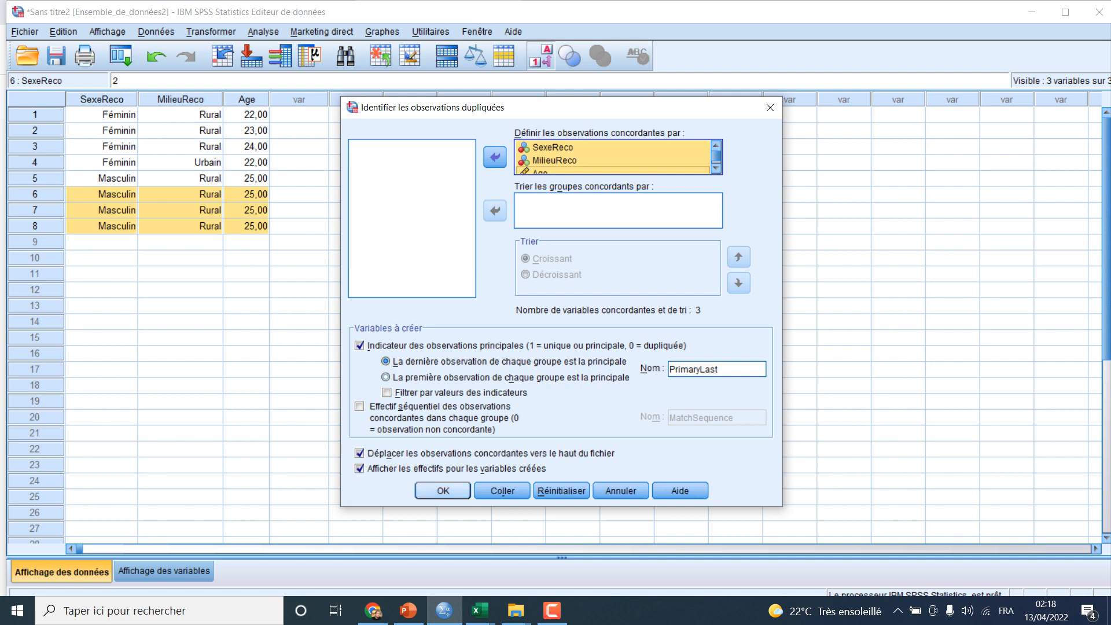
{"action": "left_click", "coordinate": [443, 491]}
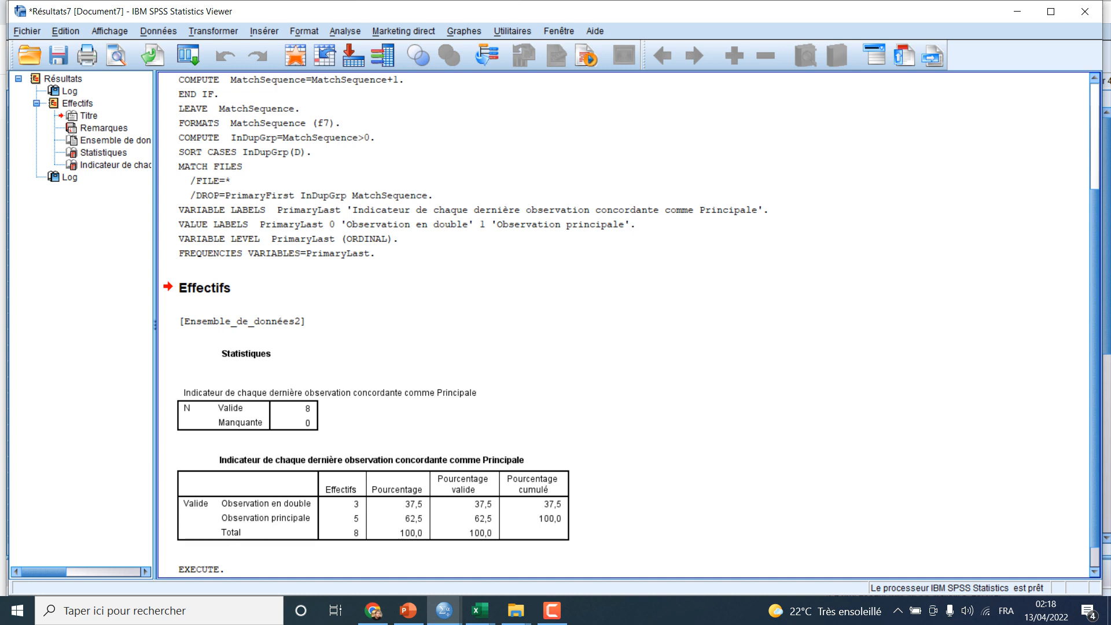
Examine the statistics and frequency table of the duplicate indicator in the output, compare them with the data rows, and return to the data
{"action": "scroll", "coordinate": [624, 325], "scroll_direction": "down", "scroll_amount": 1}
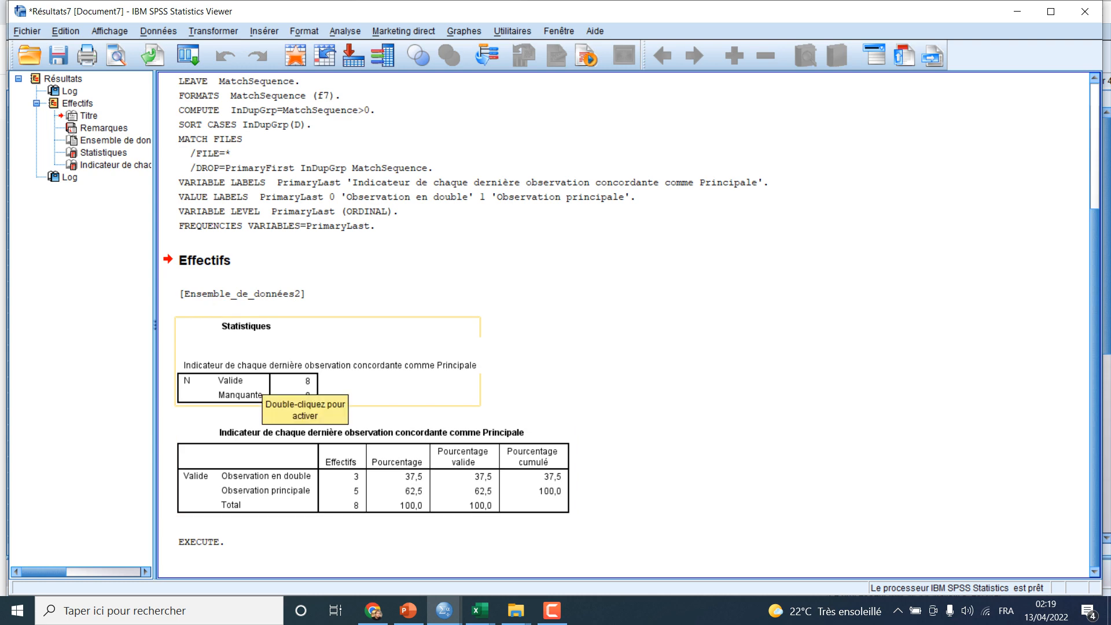
{"action": "left_click", "coordinate": [260, 386]}
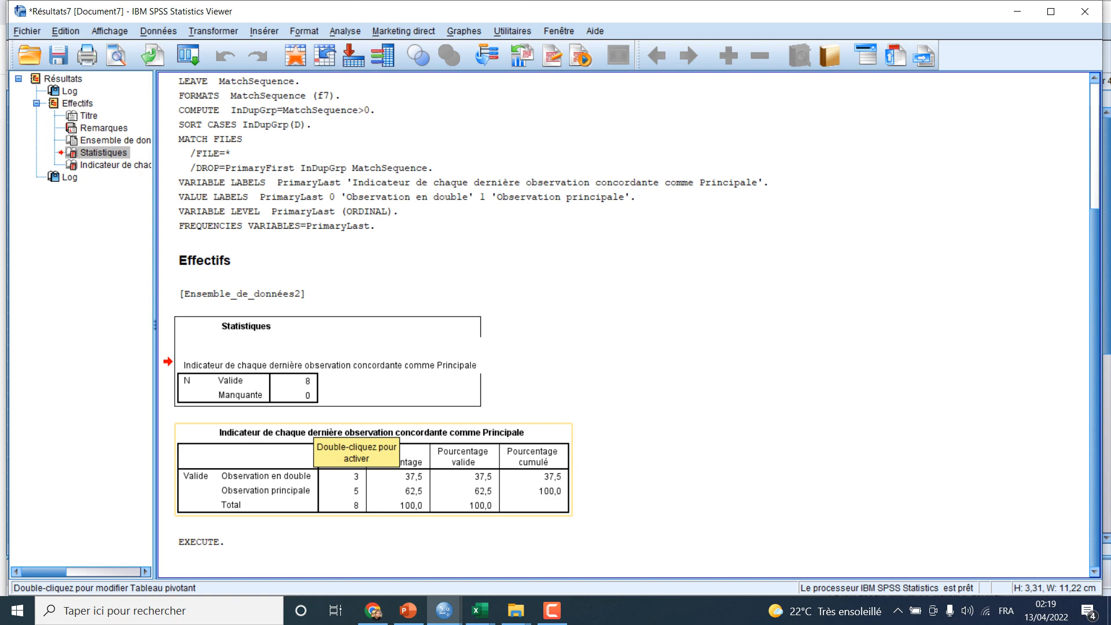
{"action": "left_click", "coordinate": [444, 610]}
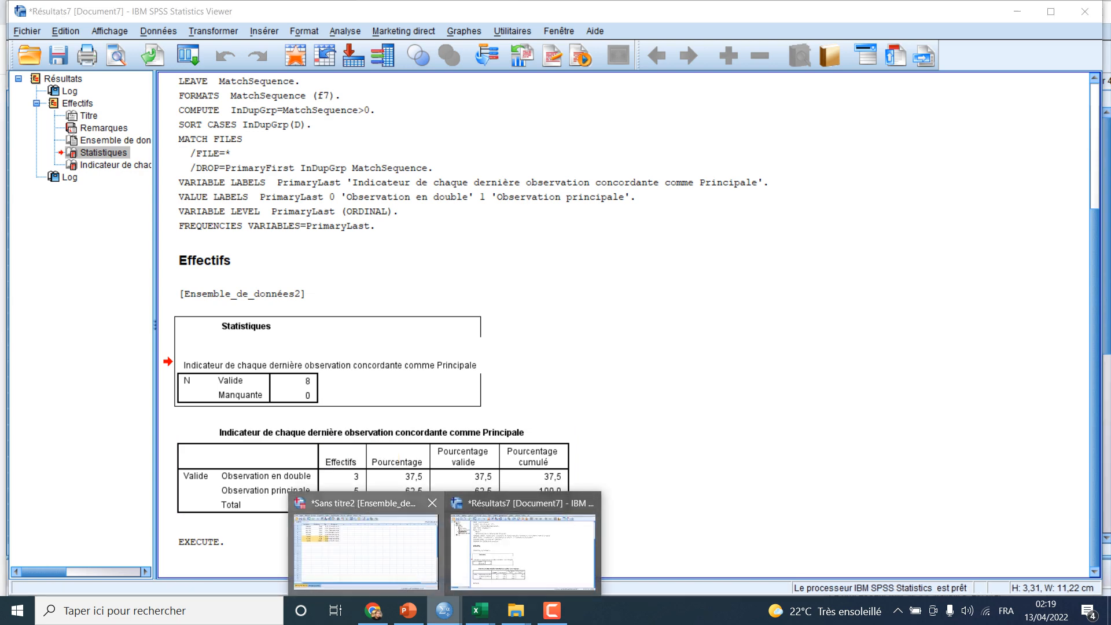
{"action": "left_click", "coordinate": [366, 547]}
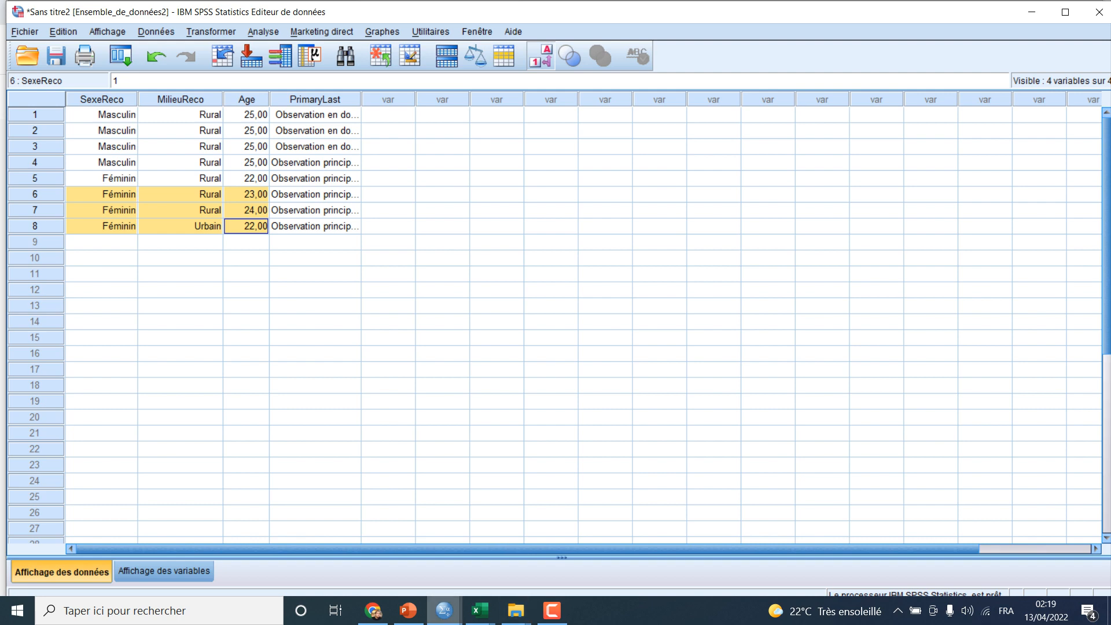
{"action": "mouse_move", "coordinate": [443, 611]}
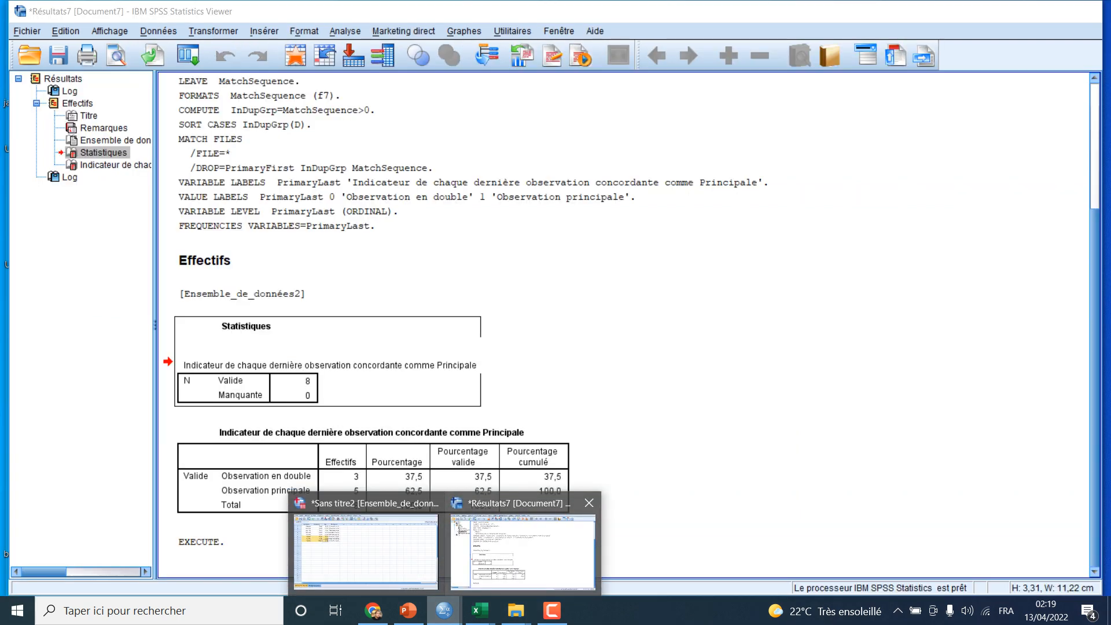
{"action": "left_click", "coordinate": [523, 551]}
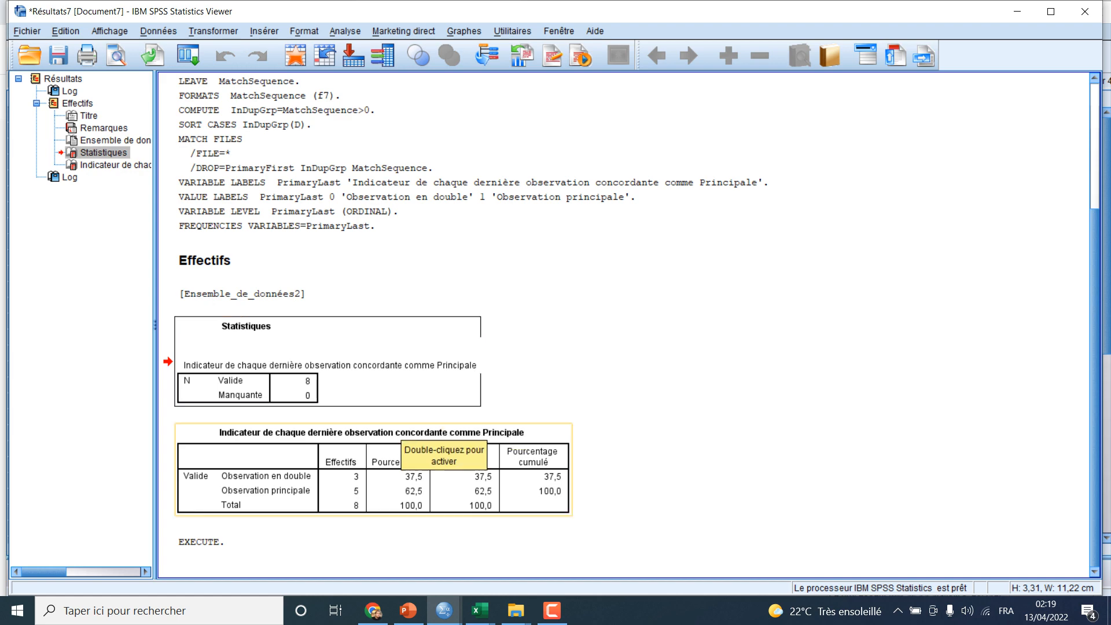
{"action": "left_click", "coordinate": [401, 429]}
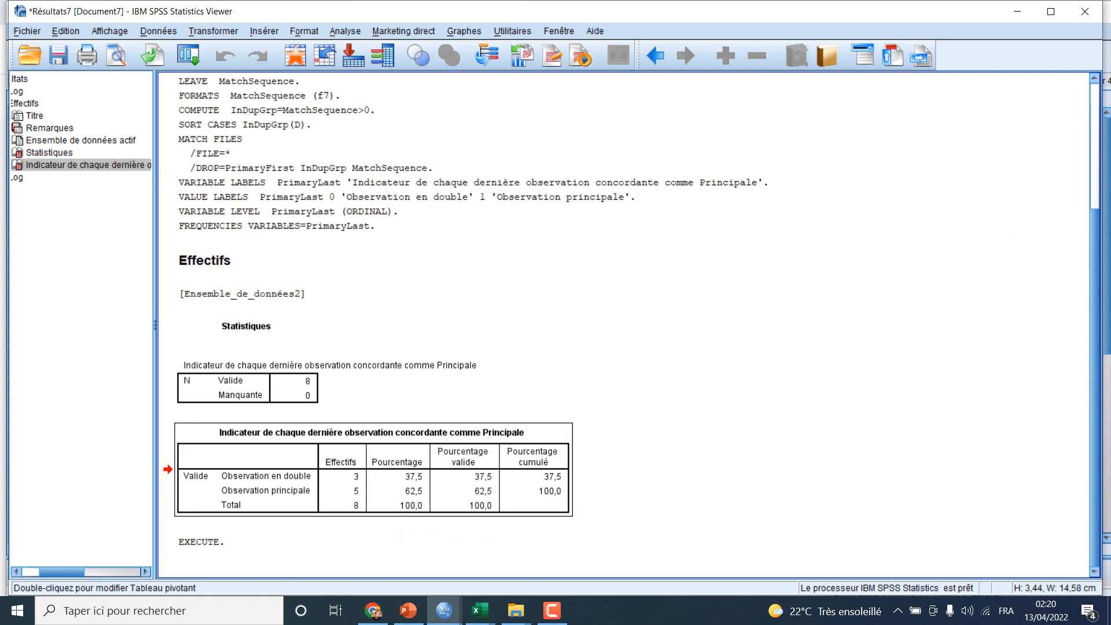
{"action": "left_click", "coordinate": [1017, 12]}
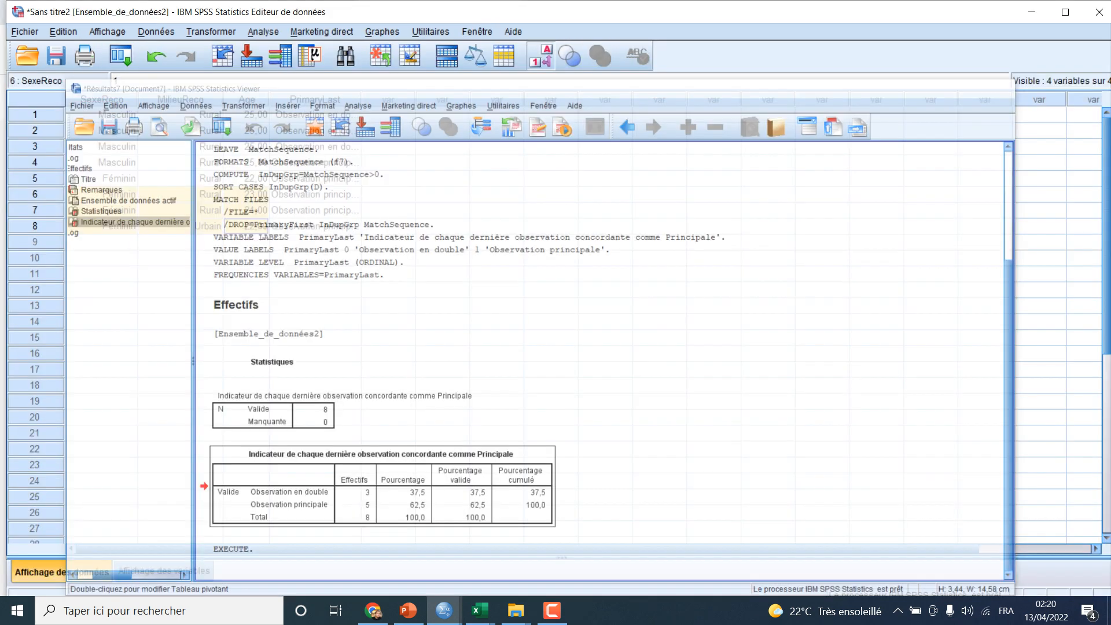
Widen the PrimaryLast column enough to show its value labels in full
{"action": "left_click", "coordinate": [246, 242]}
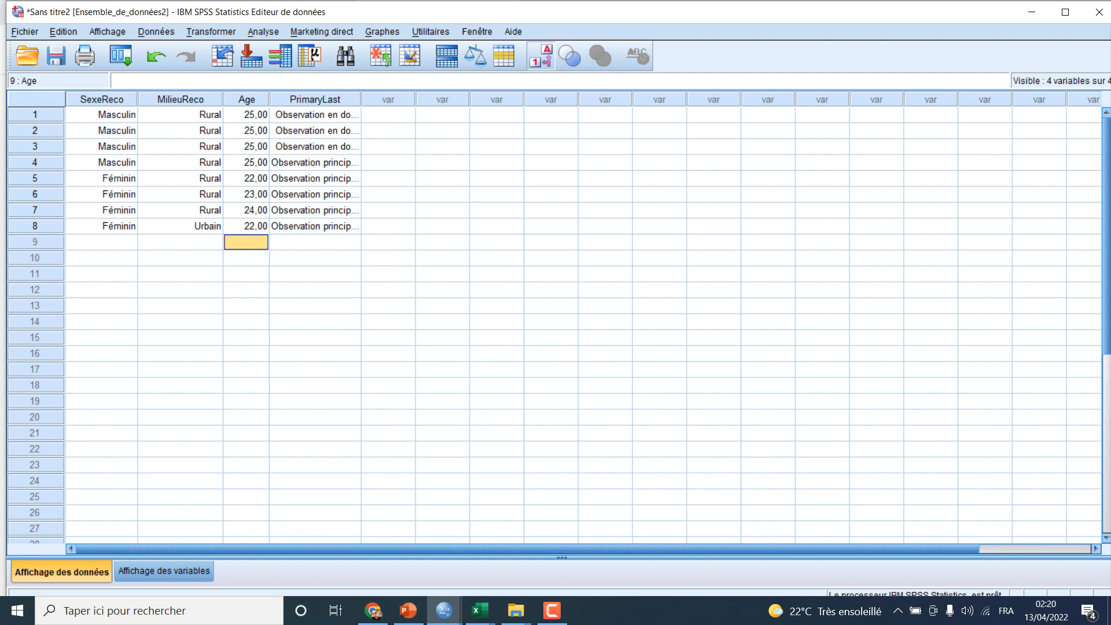
{"action": "left_click", "coordinate": [315, 100]}
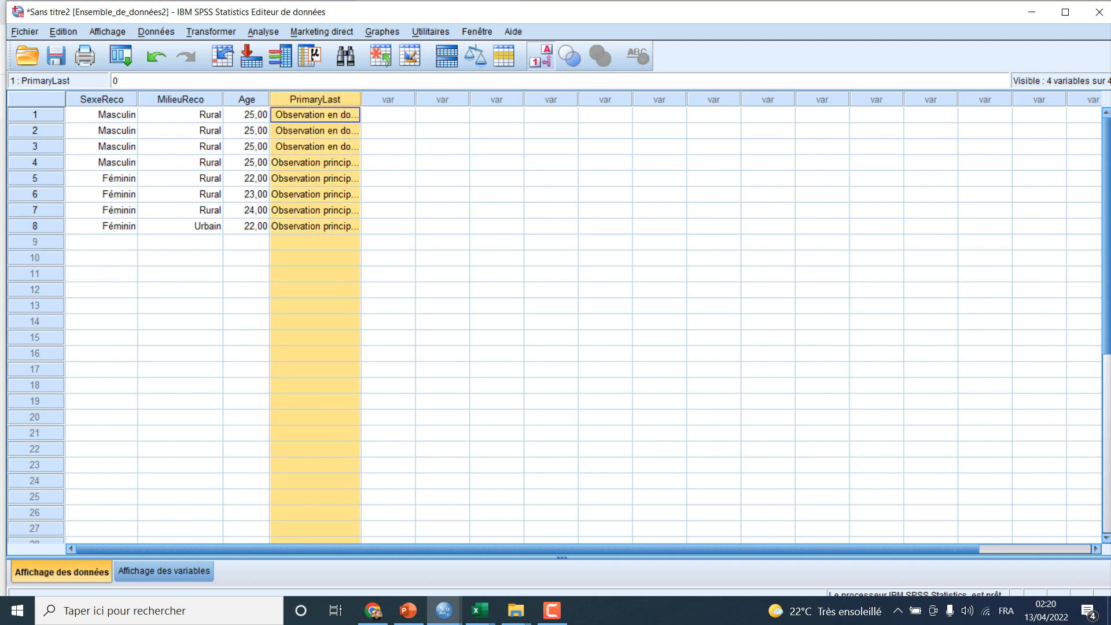
{"action": "left_click_drag", "start_coordinate": [360, 99], "coordinate": [439, 99]}
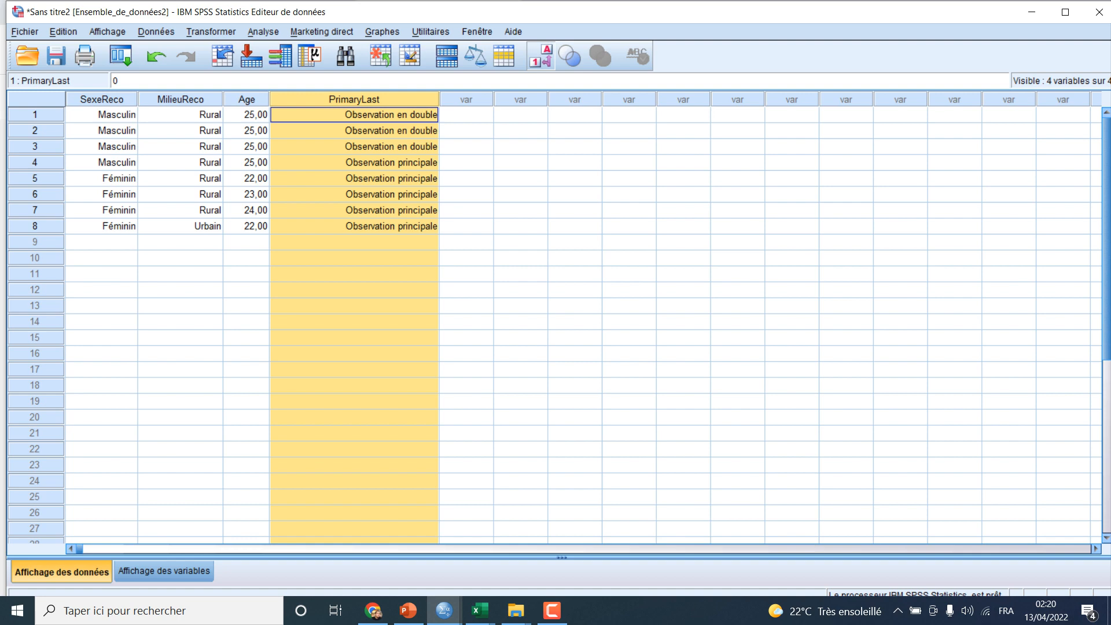
{"action": "left_click", "coordinate": [376, 163]}
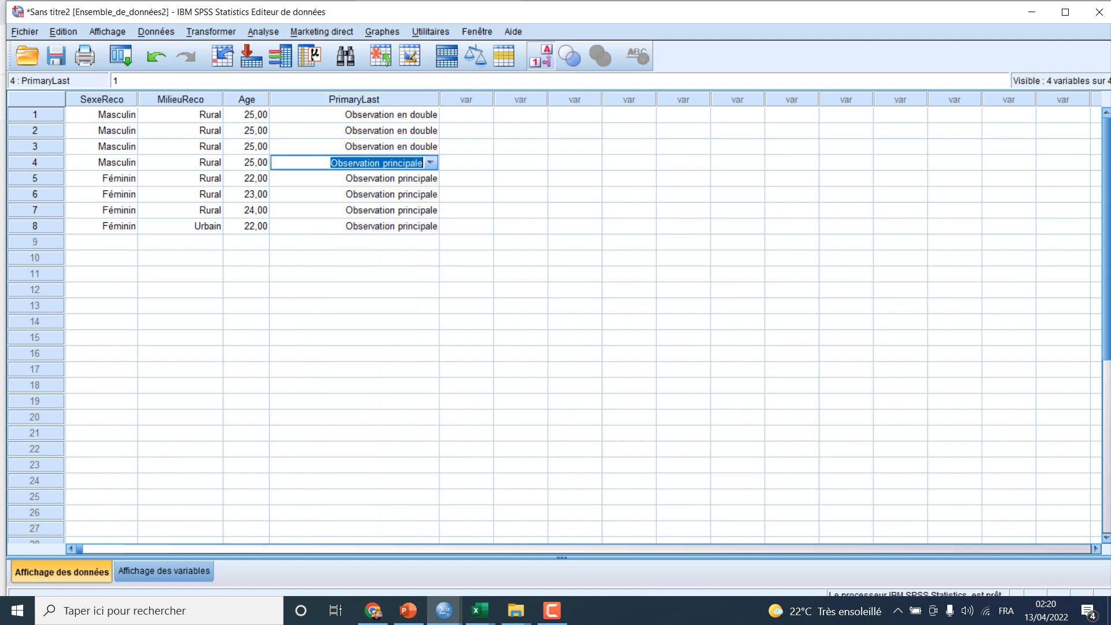
{"action": "left_click", "coordinate": [354, 258]}
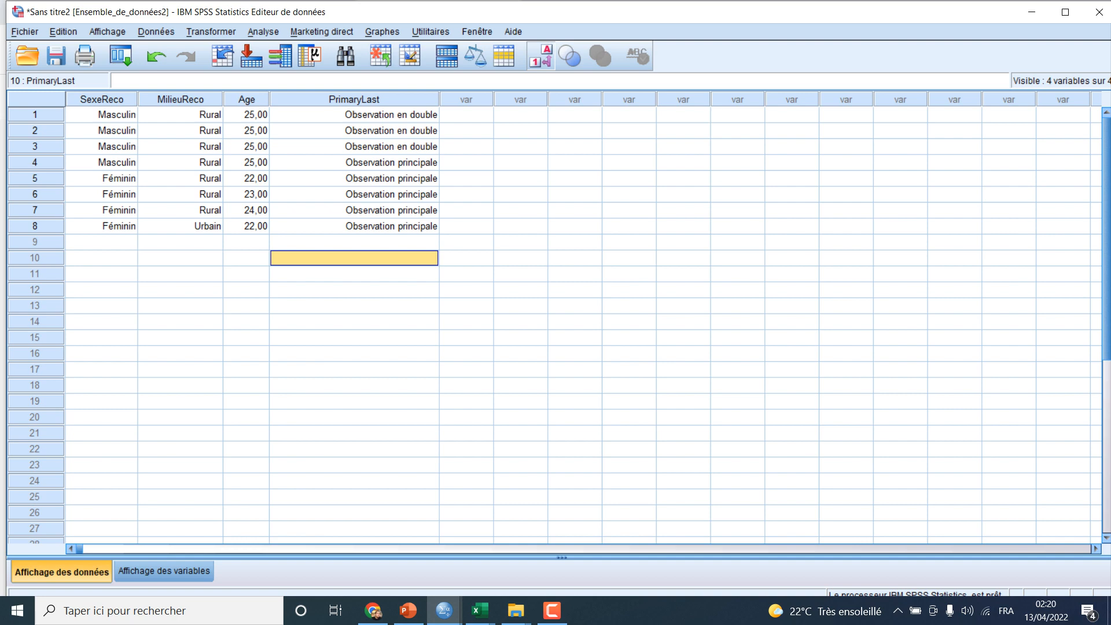
Highlight the duplicate rows 1 to 3 and set Select Cases to choose observations by a logical condition
{"action": "left_click_drag", "start_coordinate": [35, 115], "coordinate": [35, 146]}
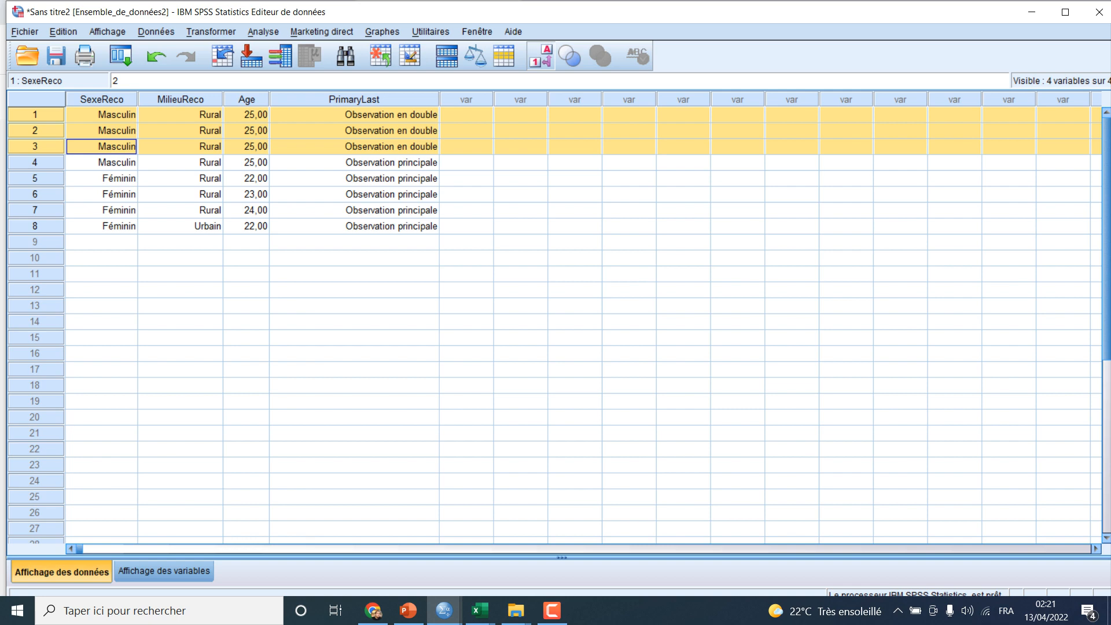
{"action": "left_click", "coordinate": [156, 32]}
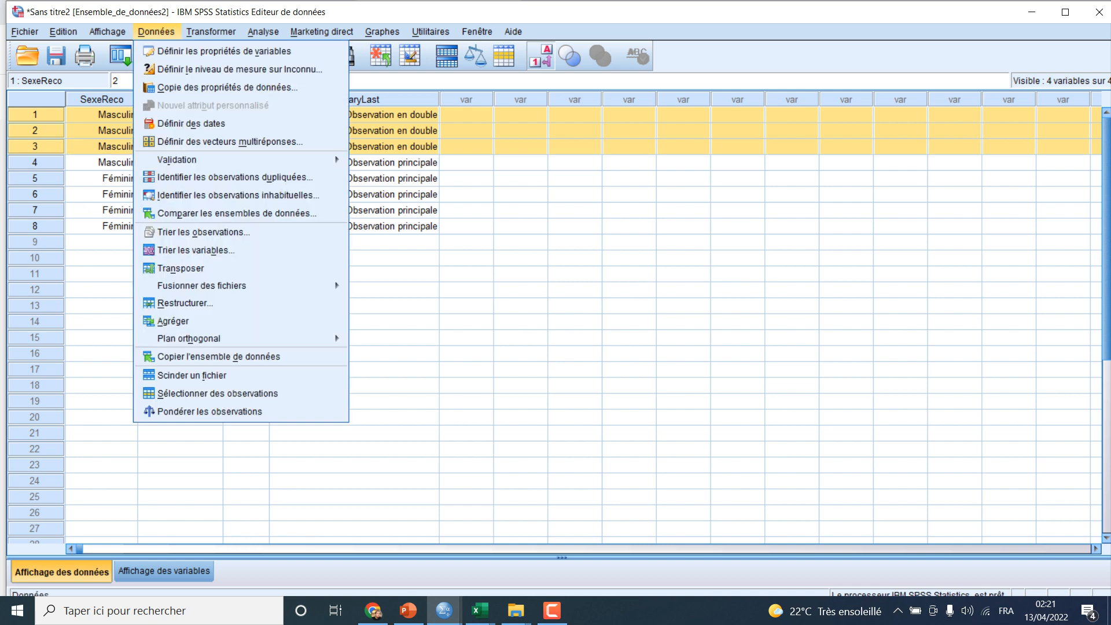
{"action": "left_click", "coordinate": [157, 32]}
{"action": "left_click", "coordinate": [157, 31]}
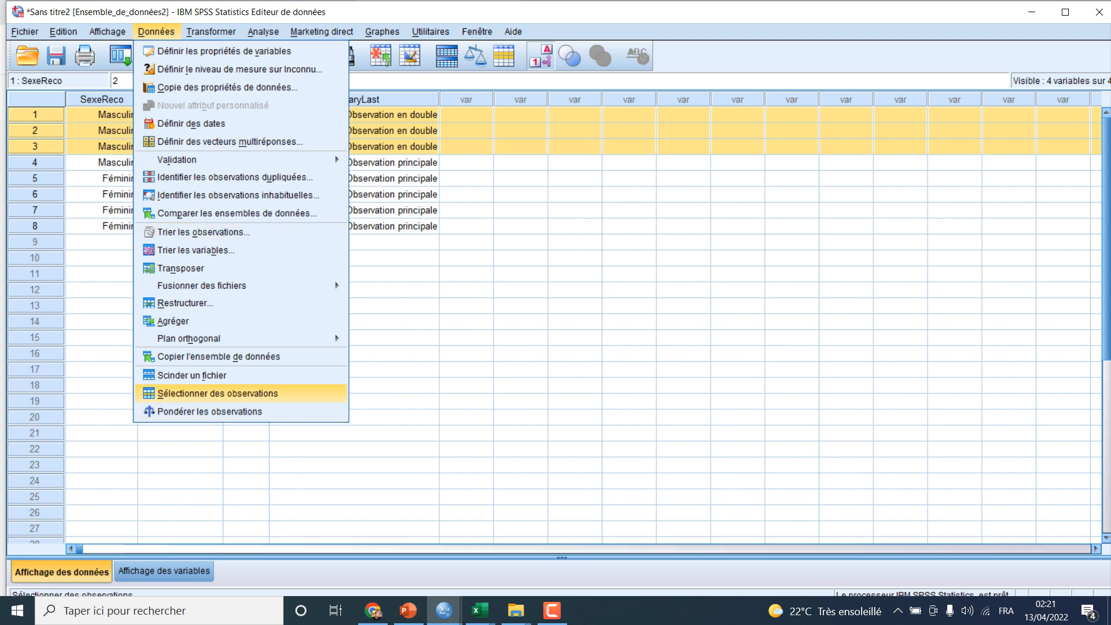
{"action": "key", "text": "Return"}
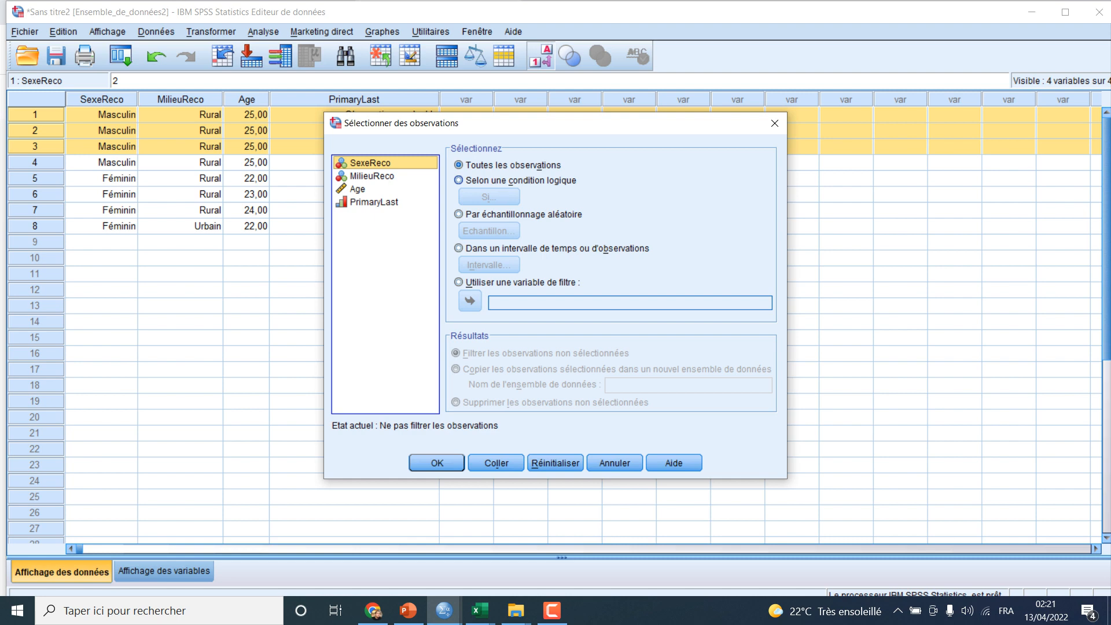
{"action": "left_click", "coordinate": [374, 202]}
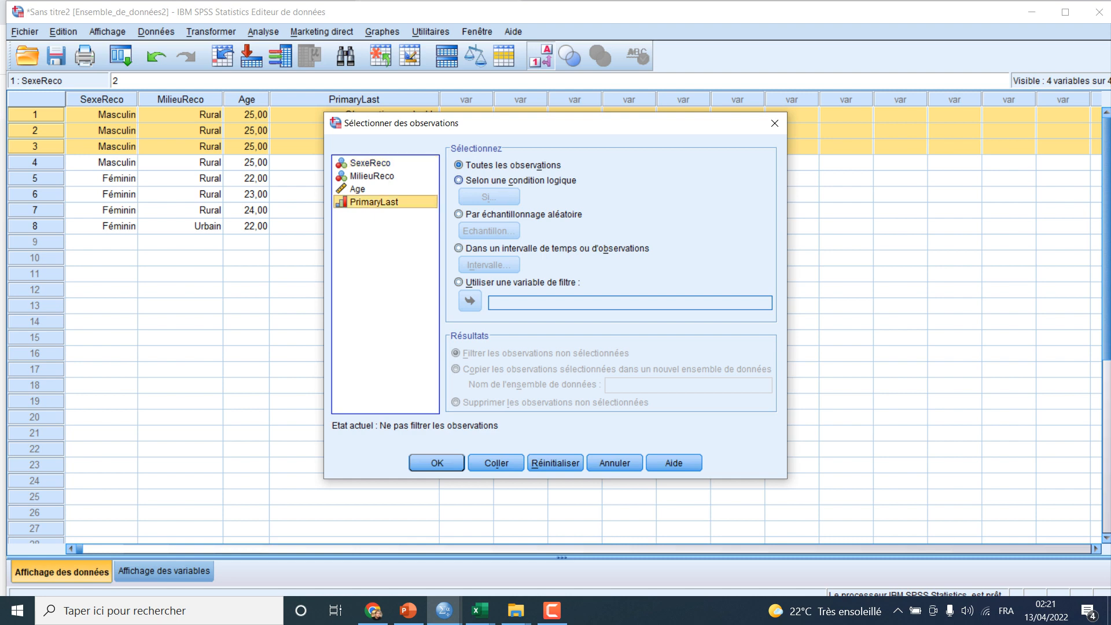
{"action": "left_click", "coordinate": [459, 180]}
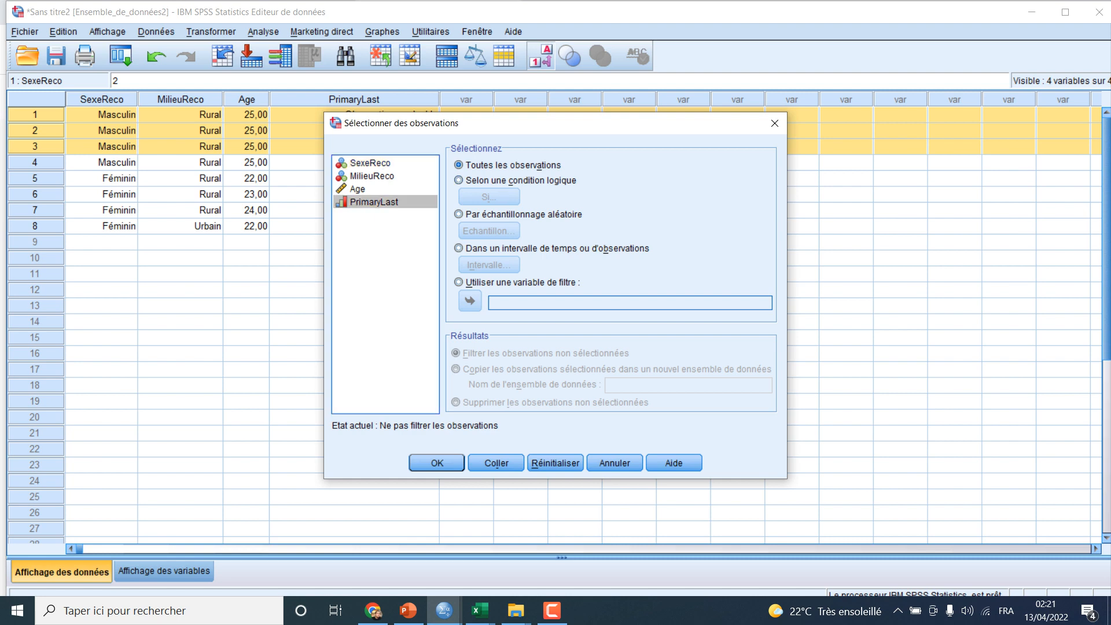
{"action": "left_click", "coordinate": [459, 180]}
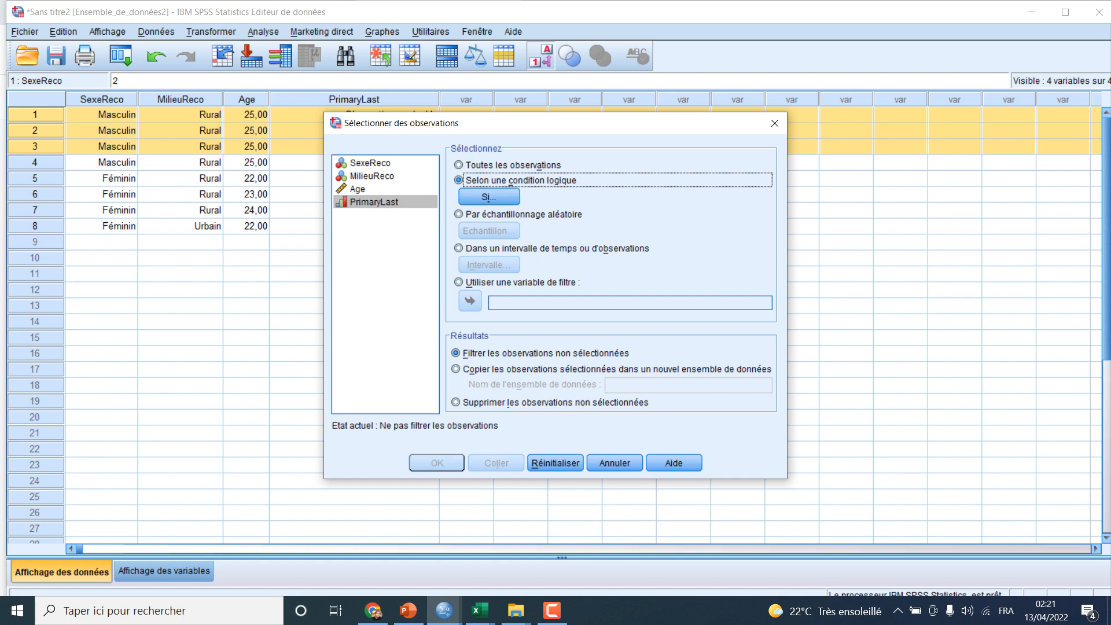
Define the selection condition PrimaryLast=0, apply it as a filter on unselected observations, and return to the data
{"action": "left_click", "coordinate": [489, 197]}
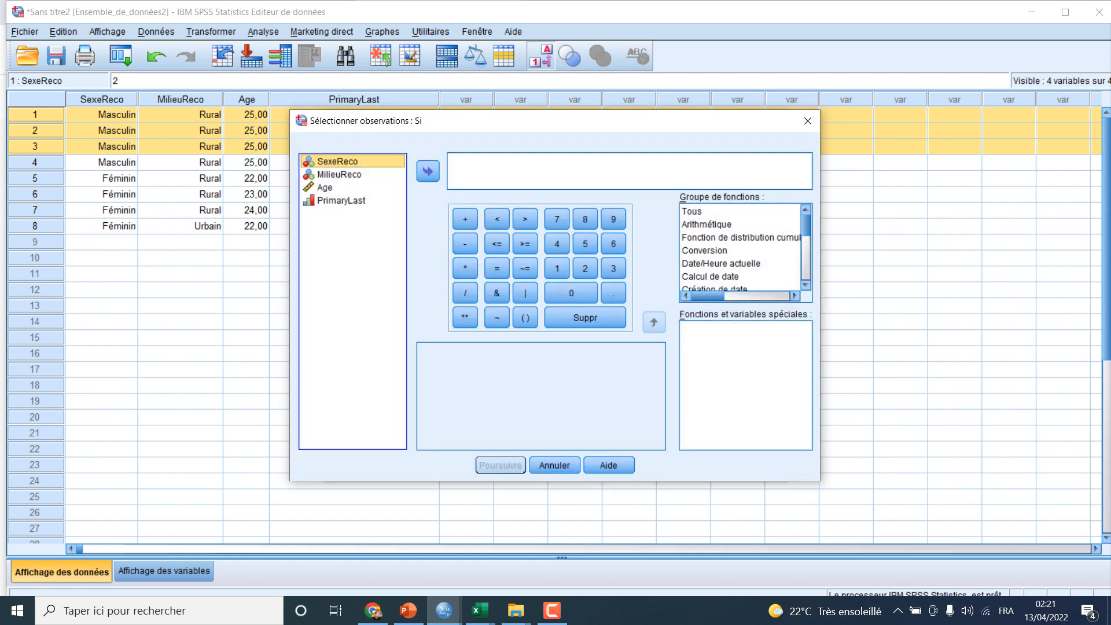
{"action": "left_click", "coordinate": [341, 201]}
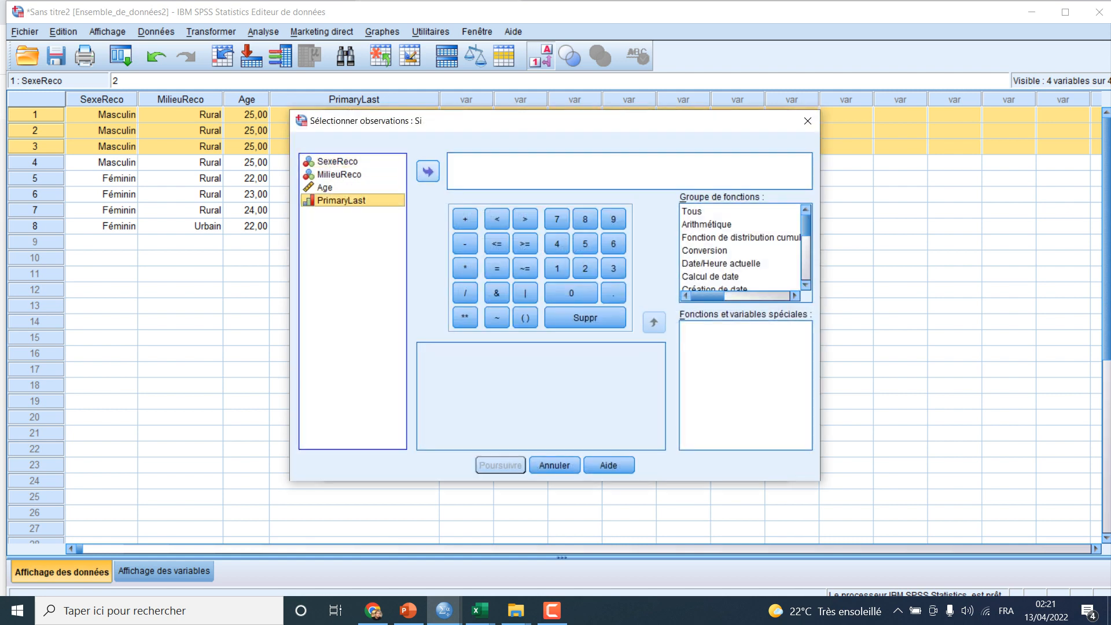
{"action": "left_click", "coordinate": [428, 171]}
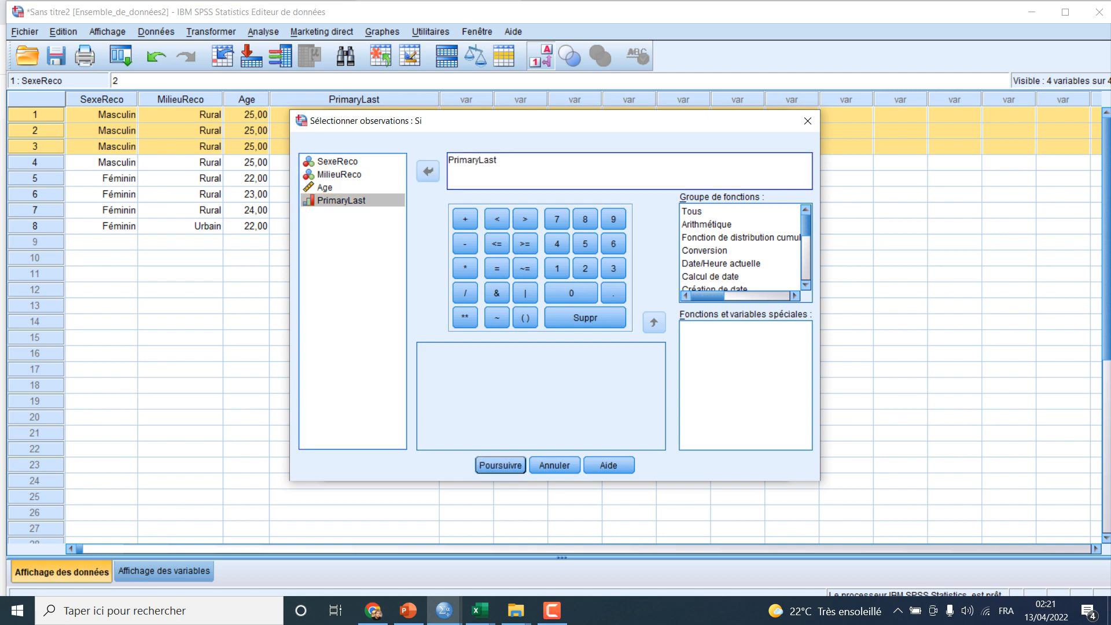
{"action": "type", "text": "=0"}
{"action": "left_click", "coordinate": [501, 465]}
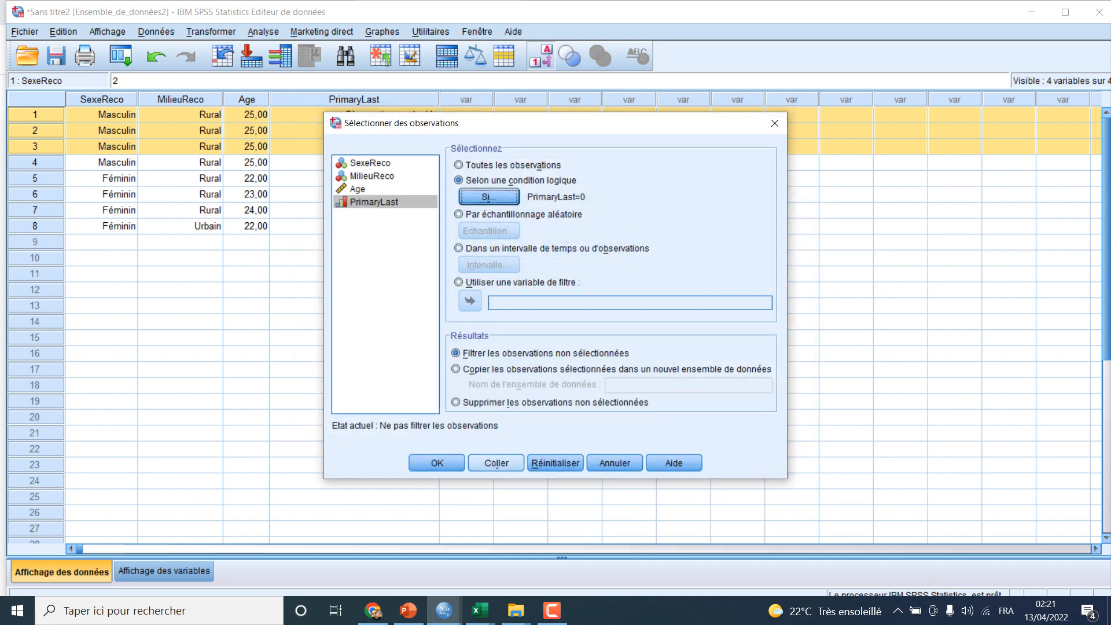
{"action": "left_click", "coordinate": [437, 463]}
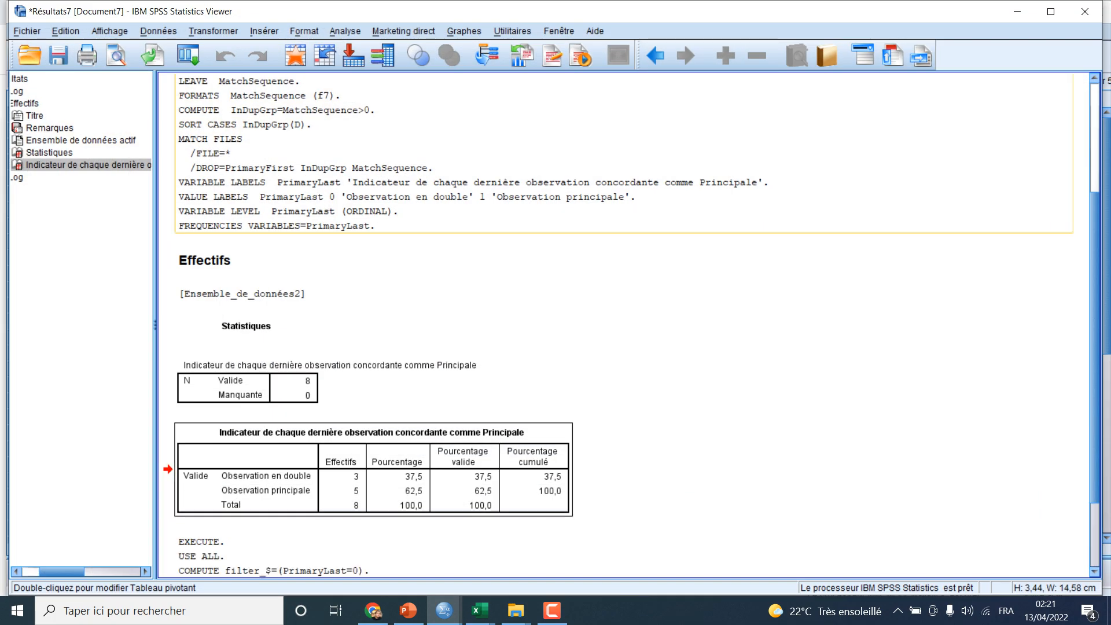
{"action": "left_click", "coordinate": [1017, 11]}
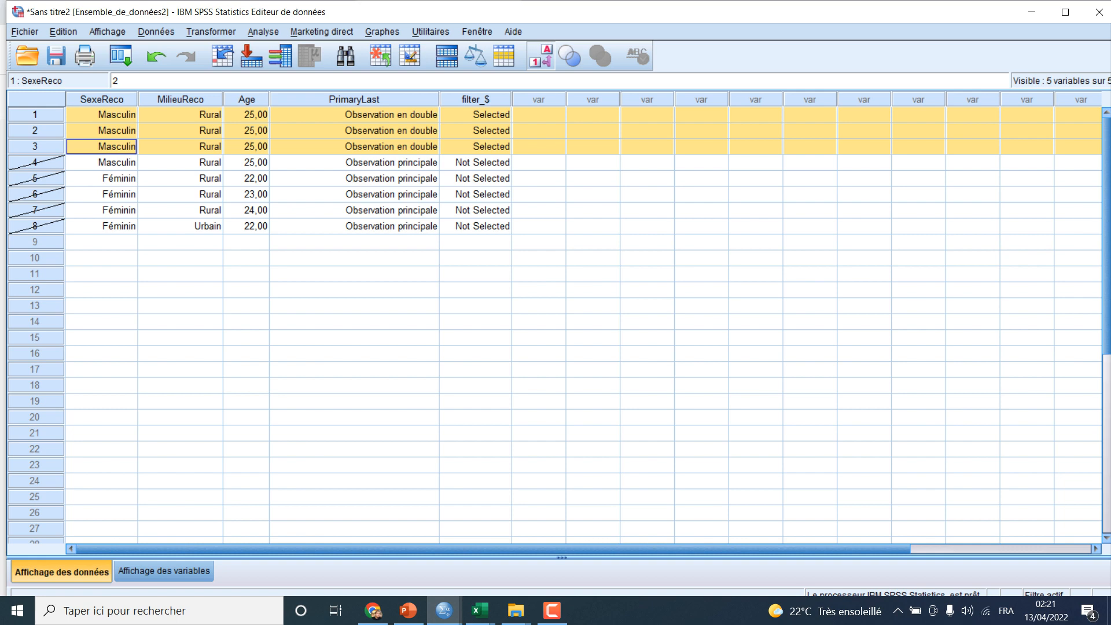
Delete the three highlighted duplicate rows from the dataset
{"action": "key", "text": "Delete"}
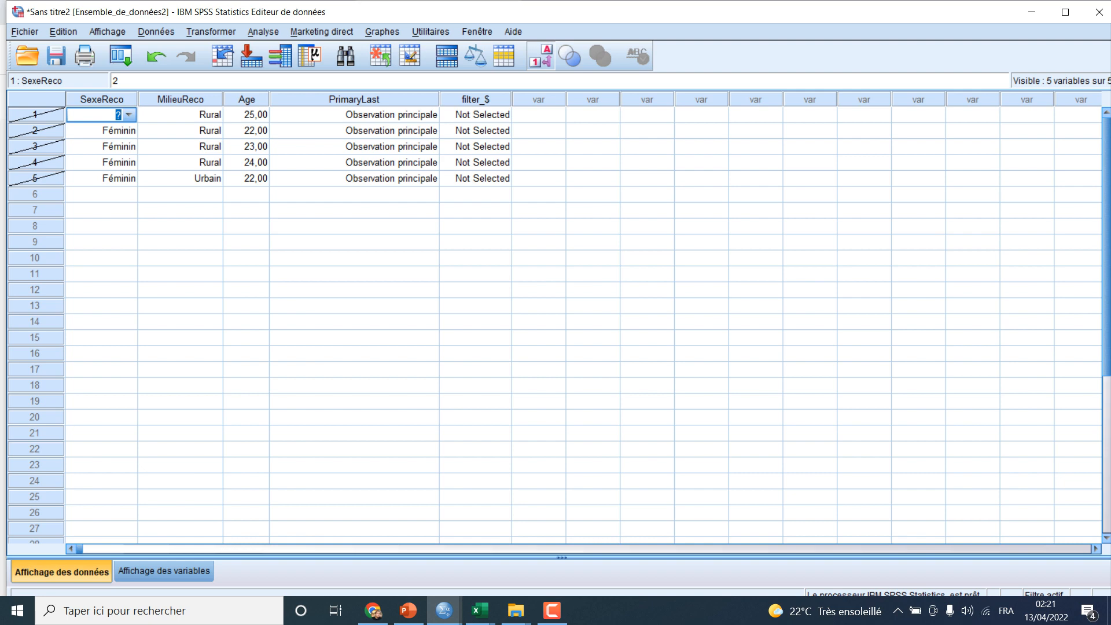
{"action": "left_click", "coordinate": [246, 226]}
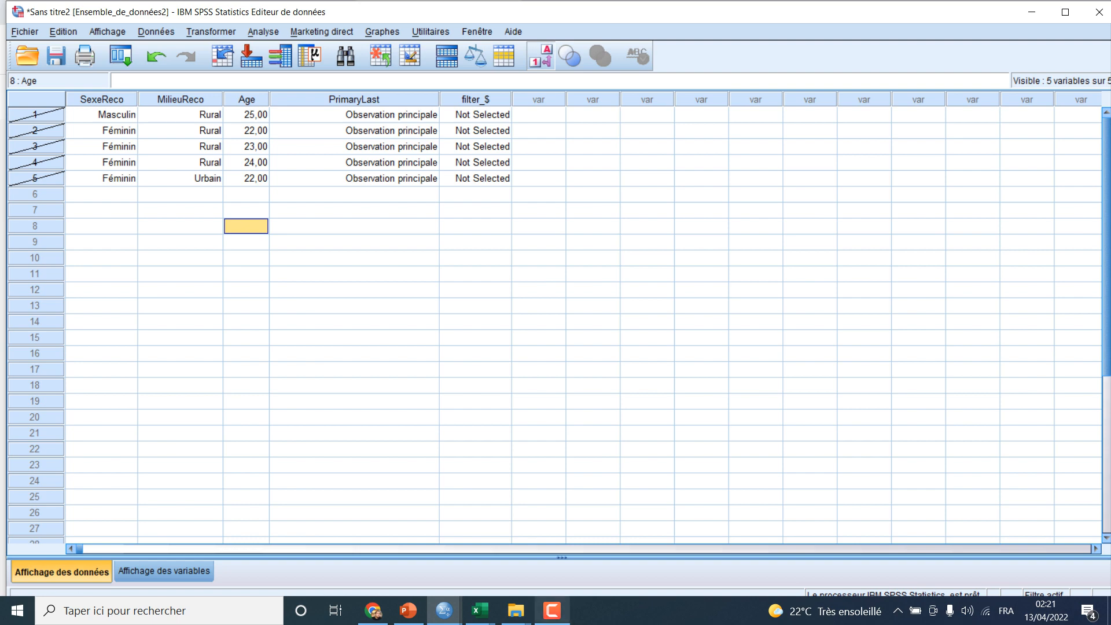
{"action": "left_click", "coordinate": [551, 610]}
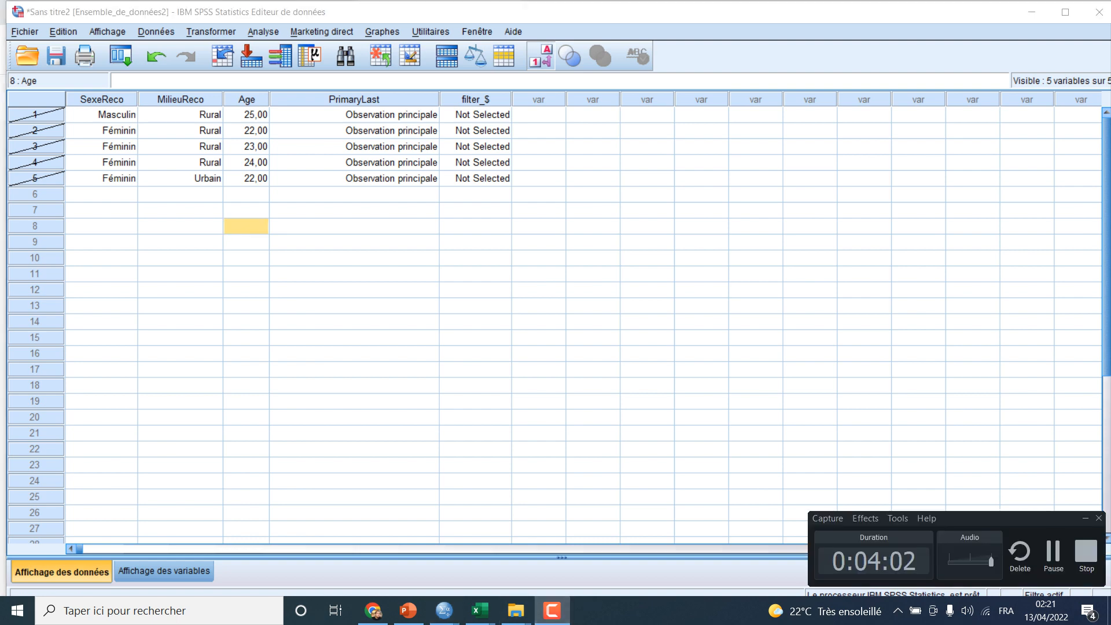